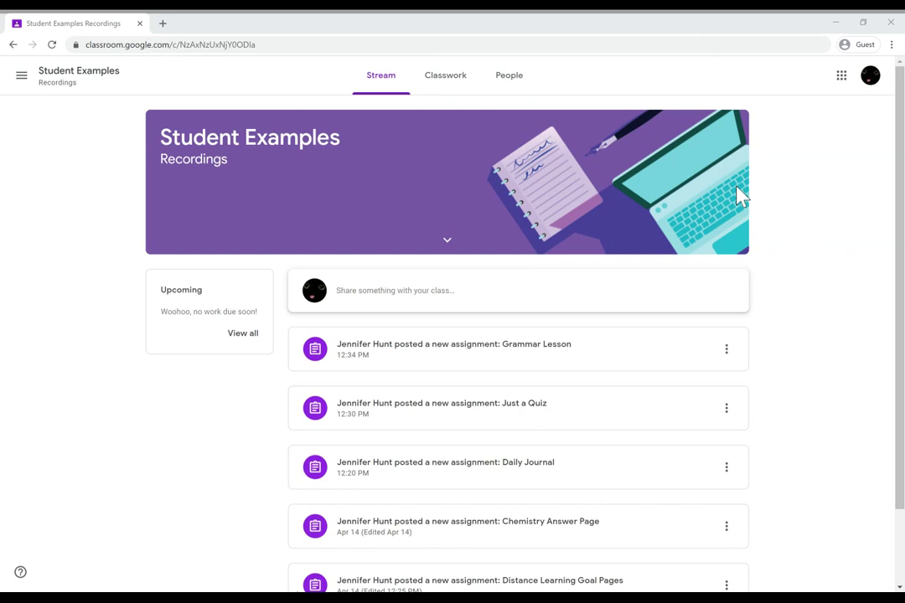
Step: In the Grammar Lesson assignment, remove the attached Slides file and make a new copy of the teacher's template
left_click(449, 83)
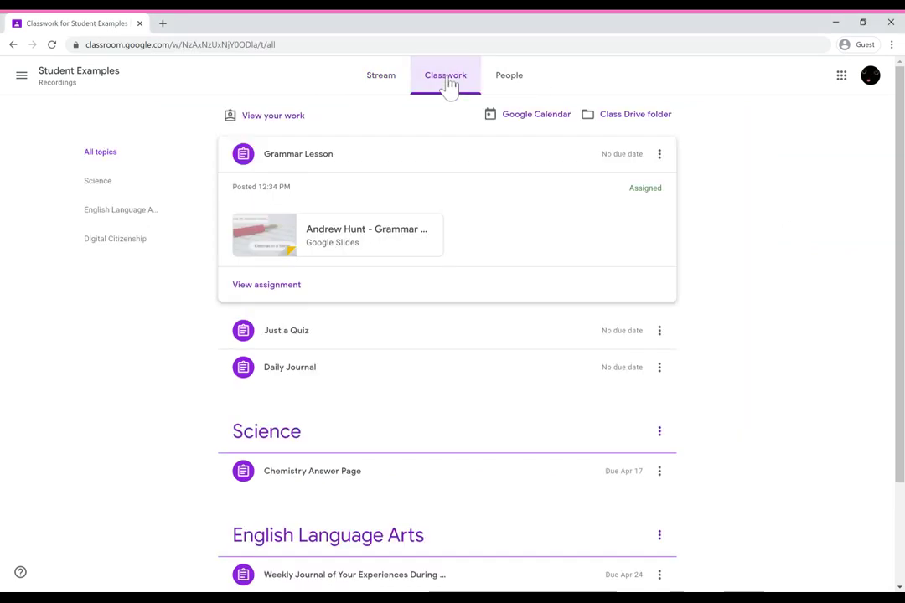
left_click(302, 160)
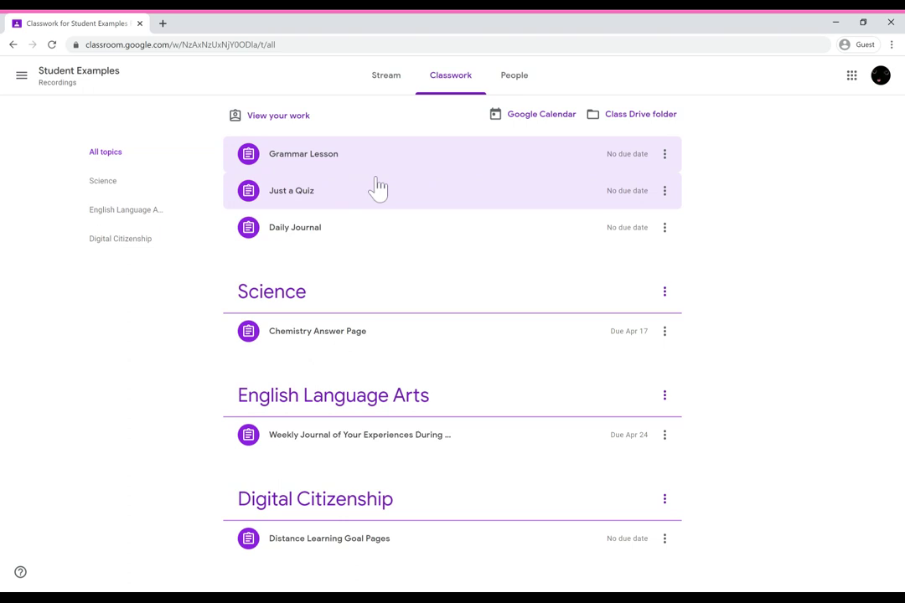
left_click(317, 159)
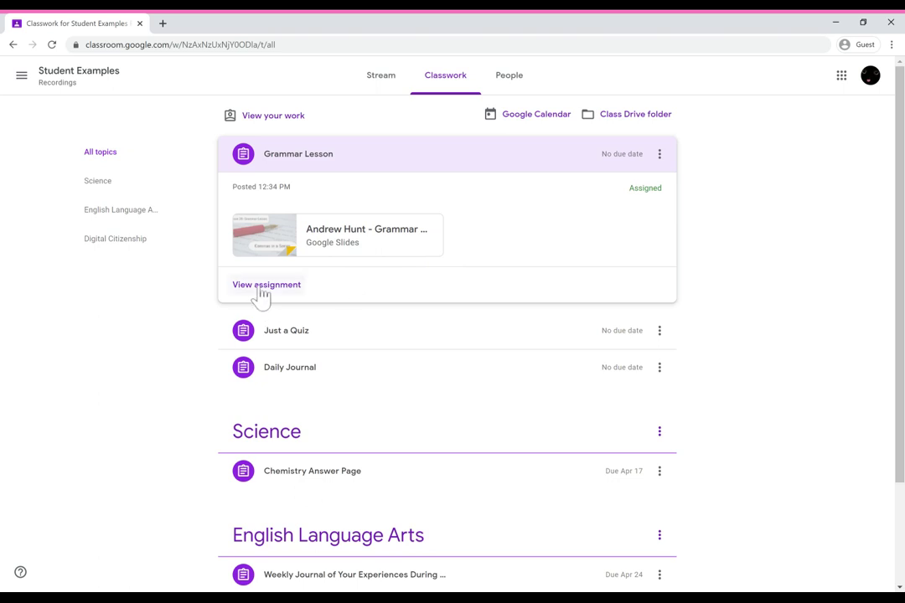
left_click(261, 286)
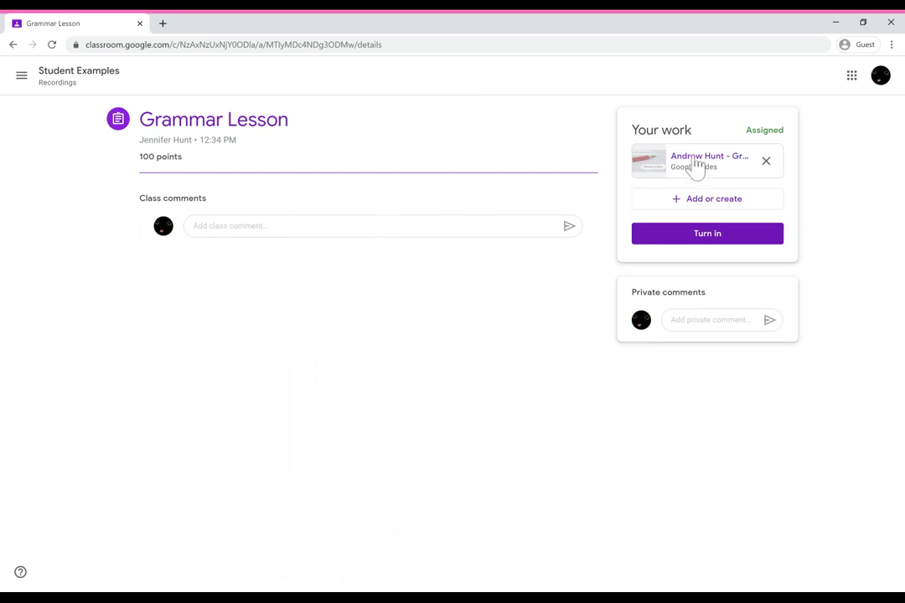
left_click(767, 163)
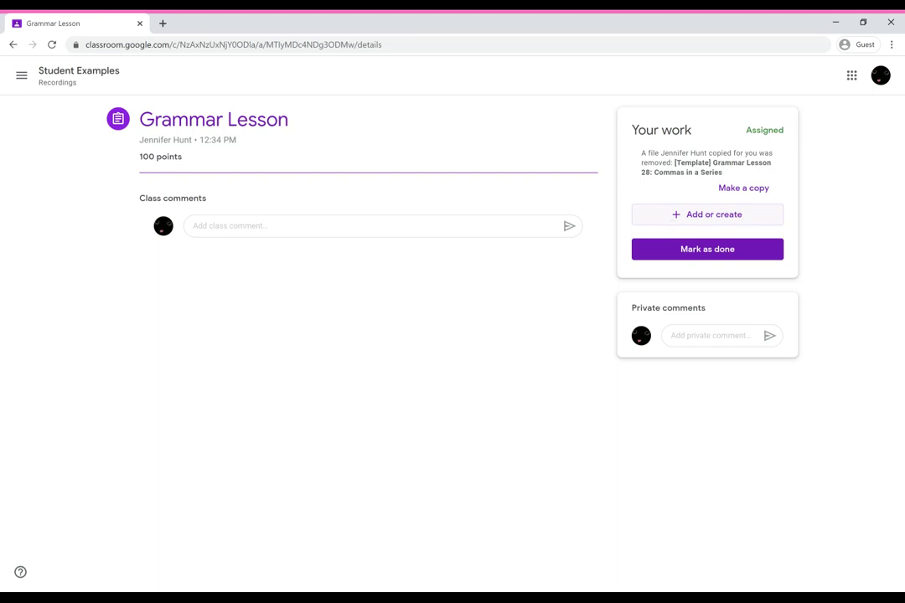
left_click(732, 189)
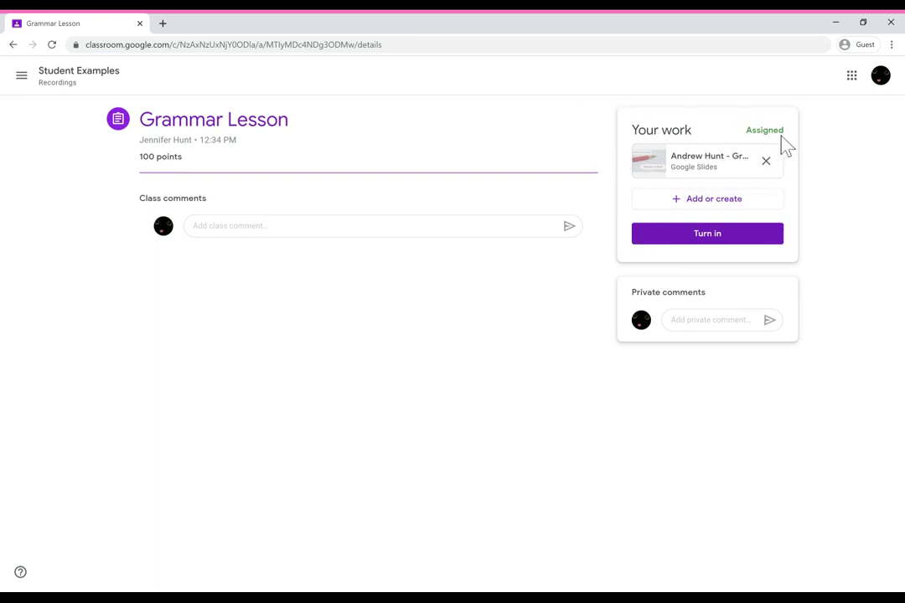
Step: Open the Daily Journal assignment from the class's Classwork page and create a new Google Docs file for it
left_click(87, 83)
left_click(443, 84)
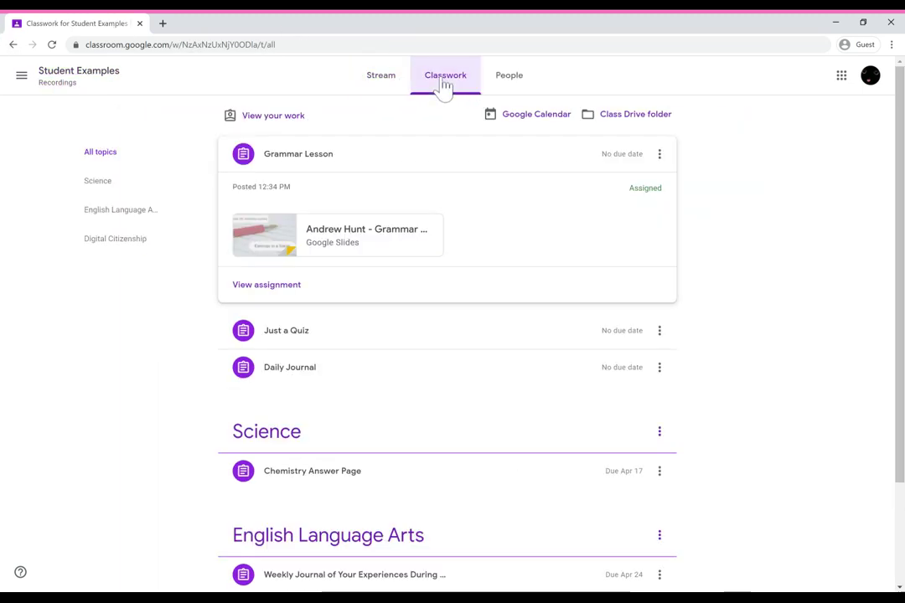
scroll(364, 344, "down", 1)
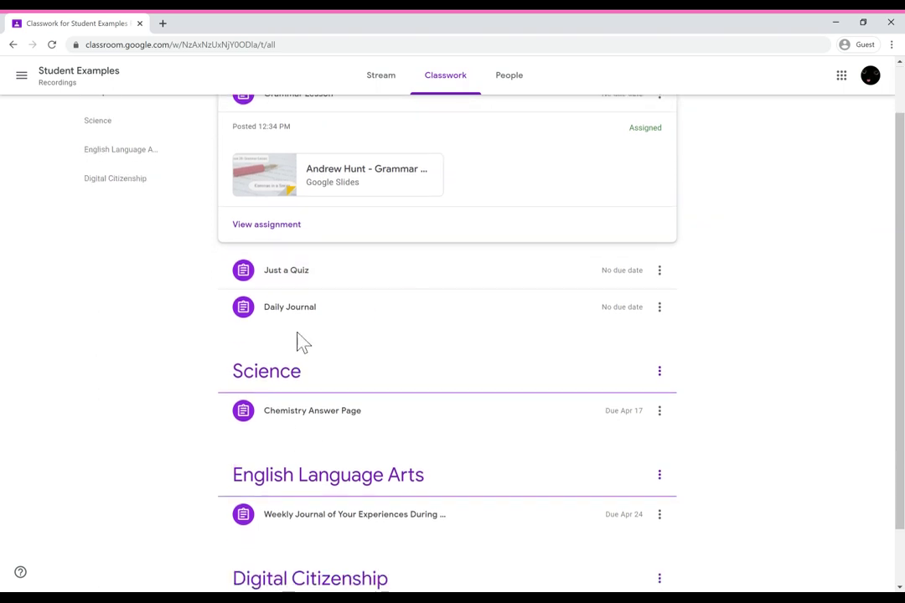
left_click(302, 312)
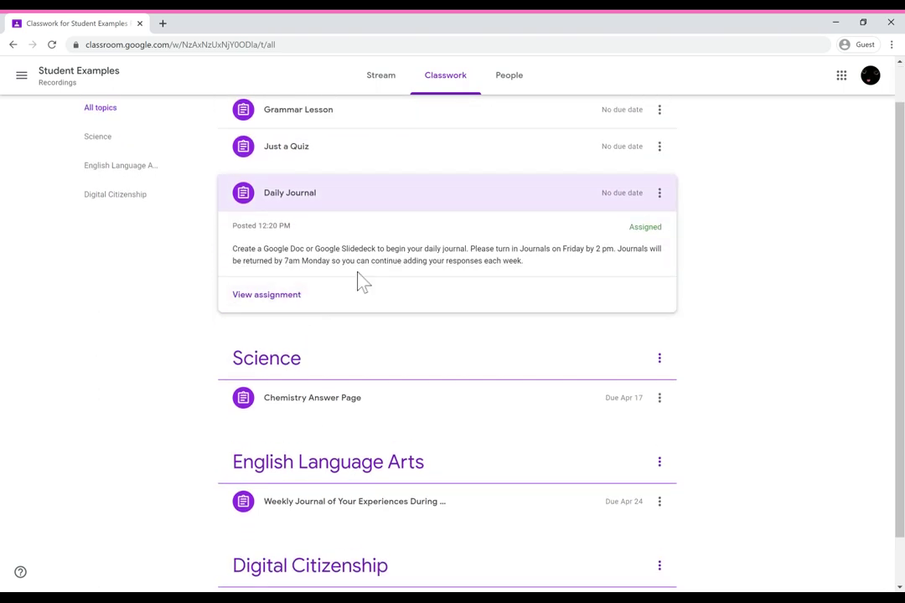
left_click(278, 296)
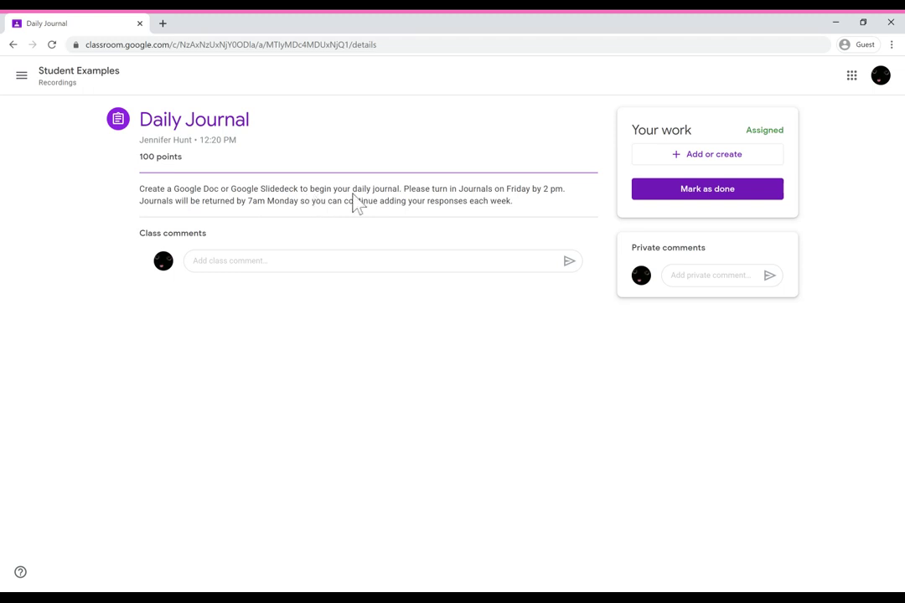
left_click(702, 166)
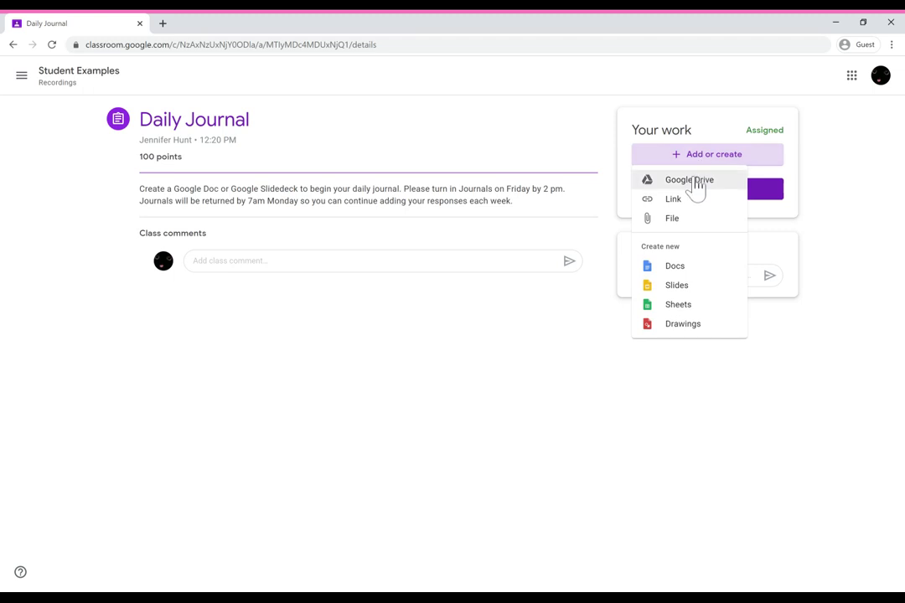
left_click(689, 268)
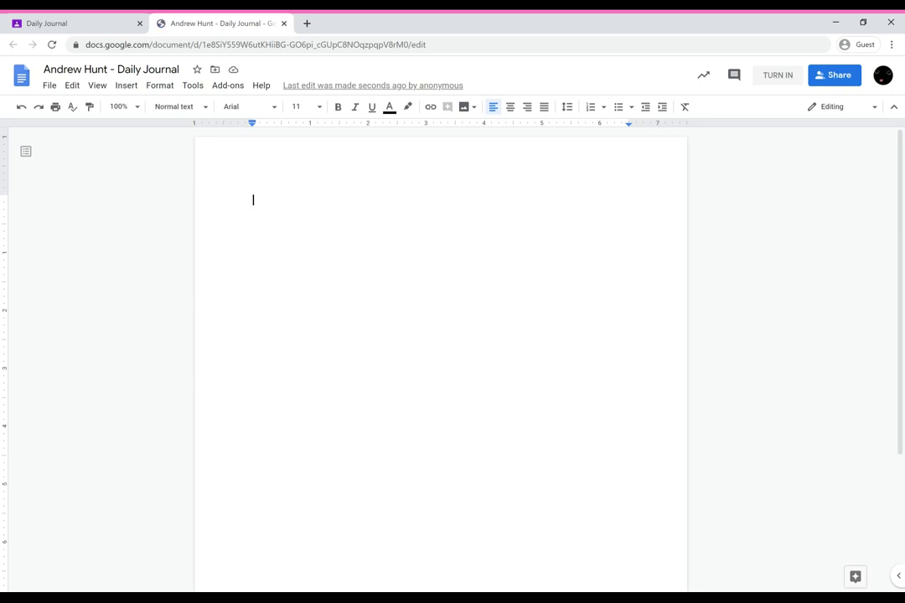
Step: Enter "Aug. 8" in the journal document and turn it in for the Daily Journal assignment
type("Aug. ")
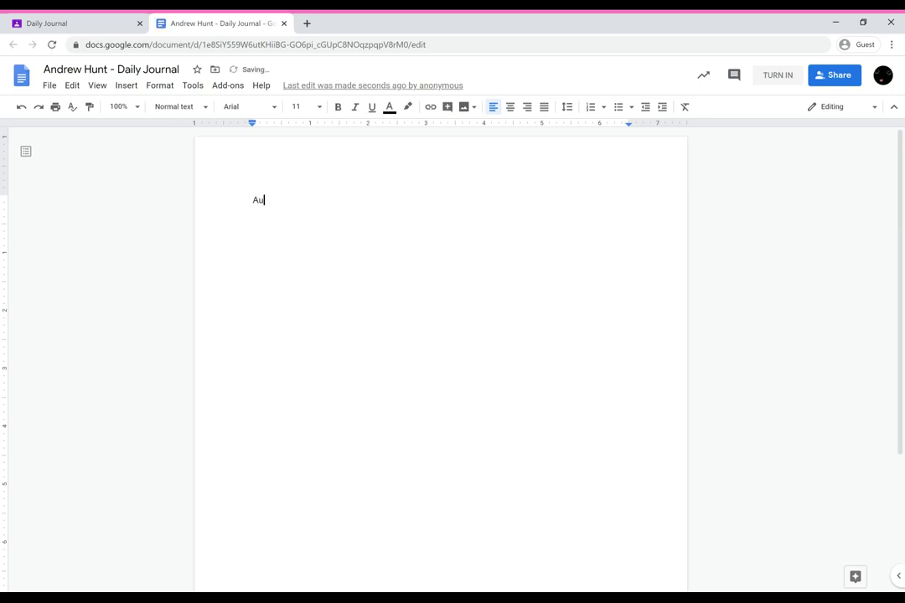
type("8")
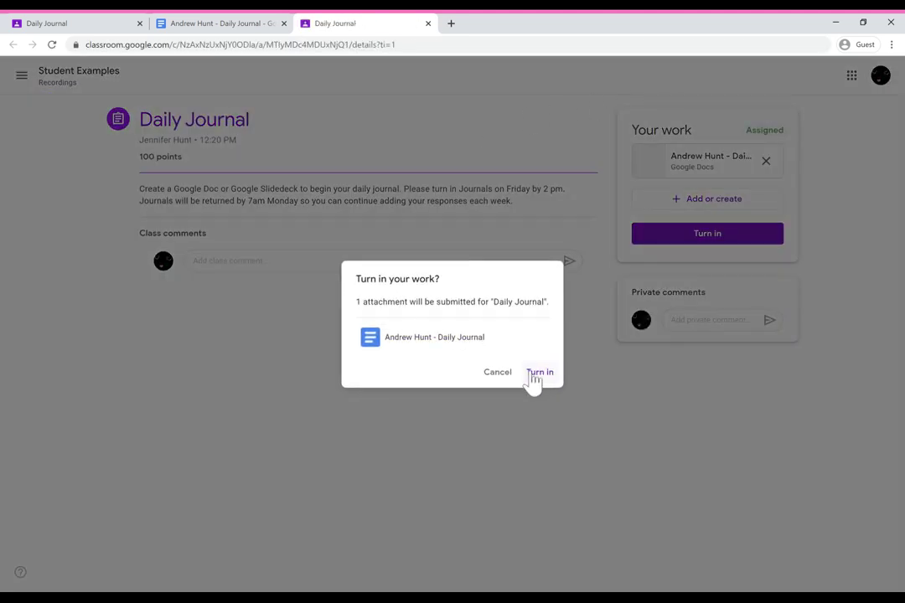
left_click(523, 371)
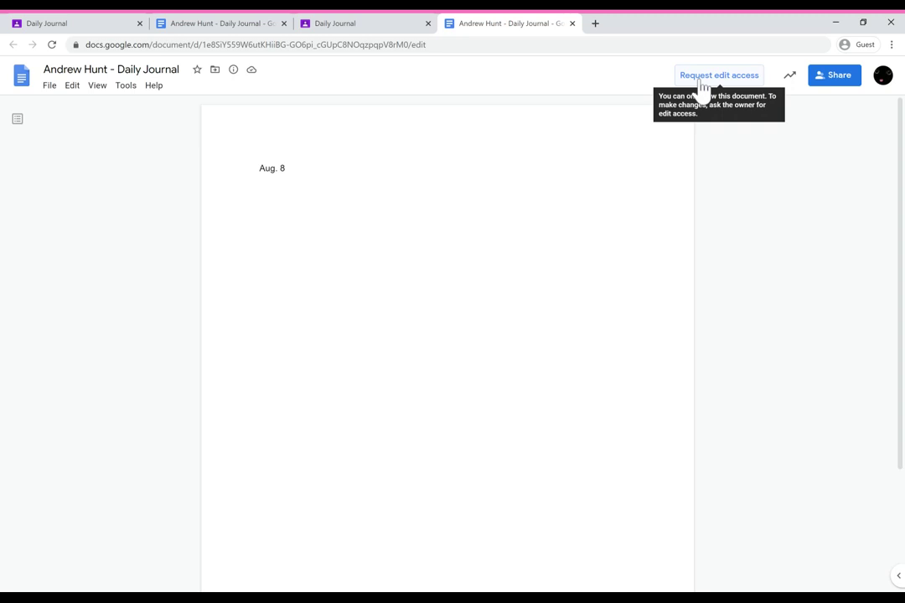
Step: Close the view-only journal document, unsubmit the Daily Journal work, and close the reopened document
left_click(572, 24)
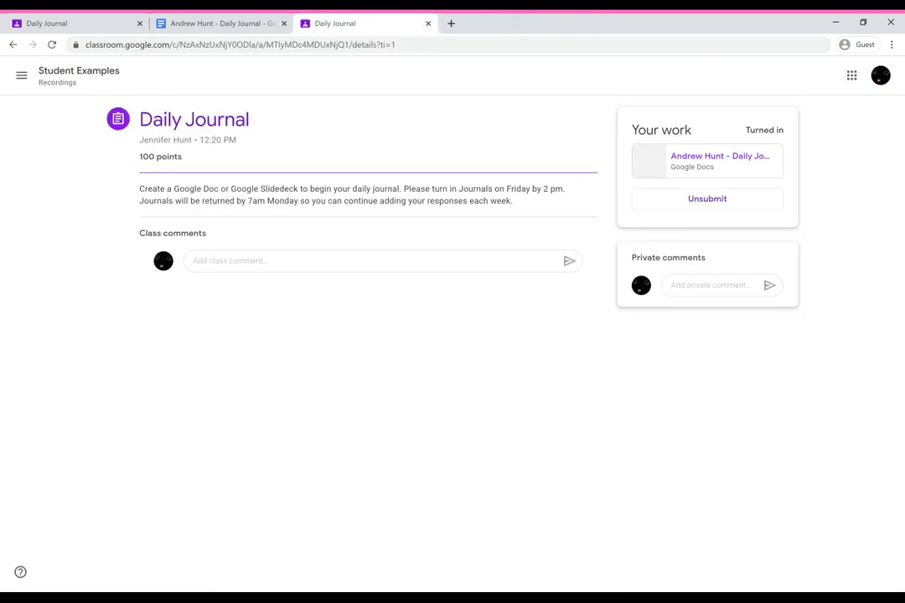
left_click(714, 212)
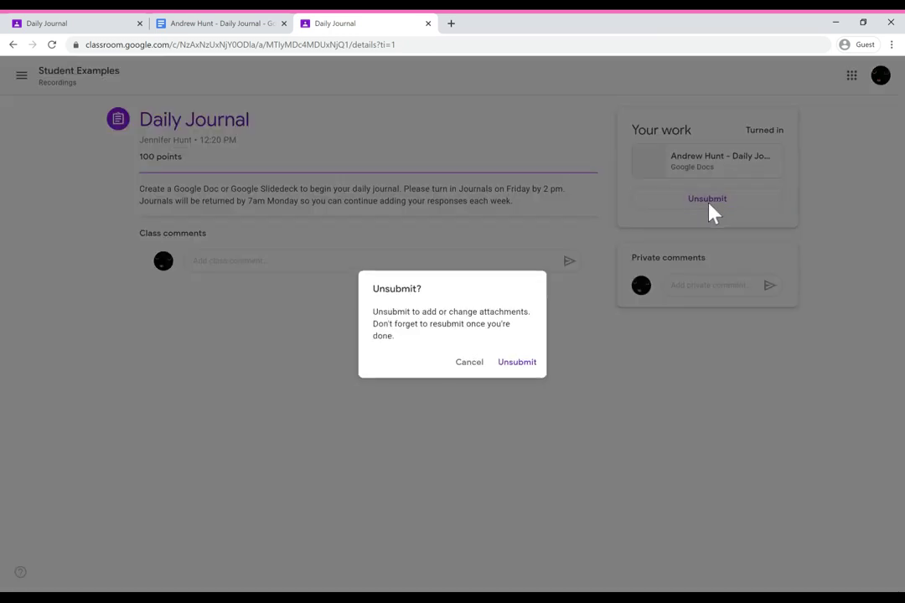
left_click(529, 364)
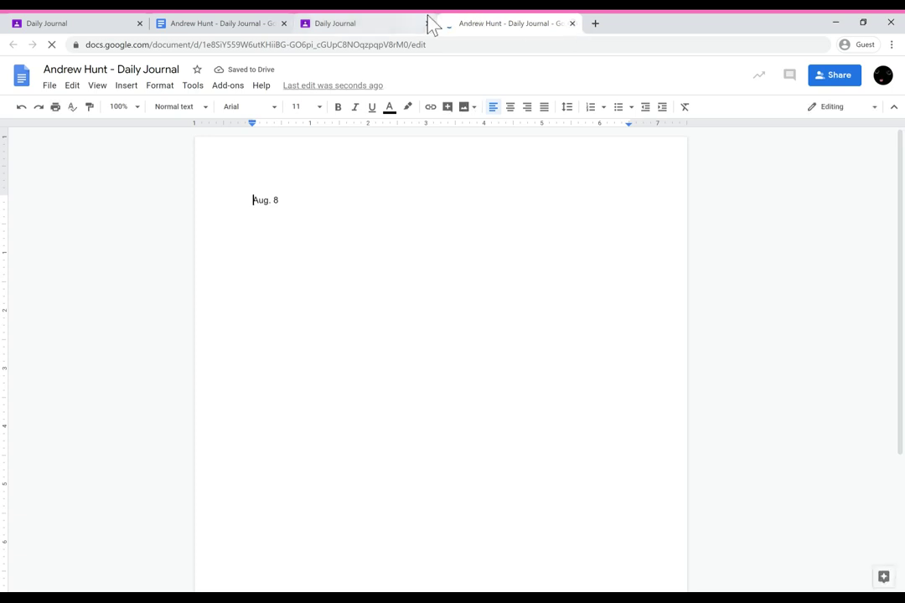
key("ctrl+w")
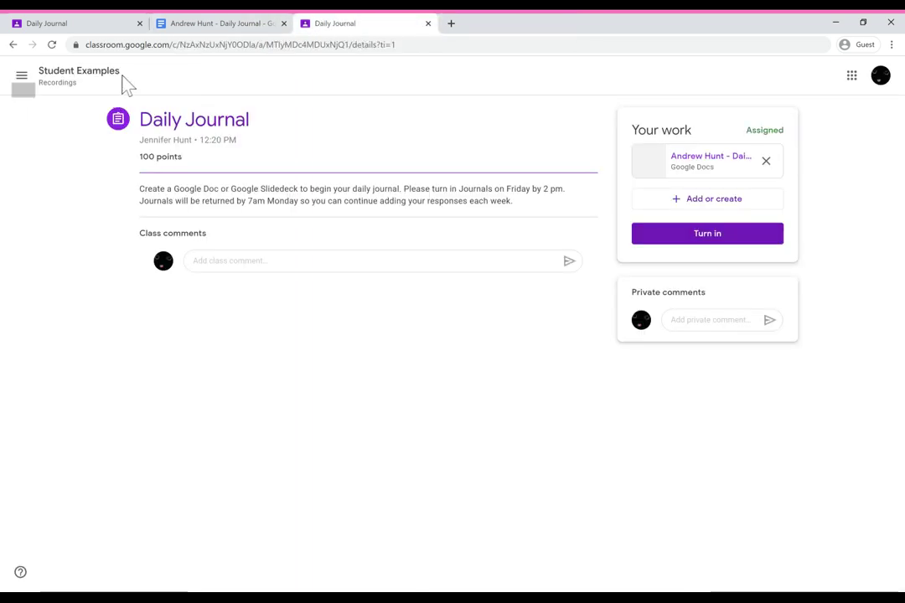
Step: Open the Distance Learning Goal Pages assignment and its attached Slides presentation, and place the cursor in the "Name Your School" text
left_click(116, 82)
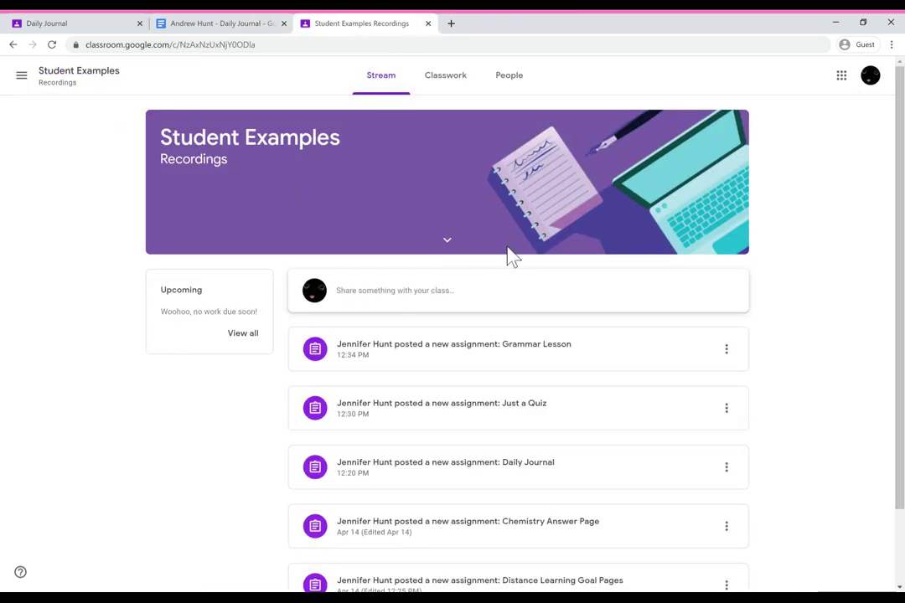
left_click(459, 88)
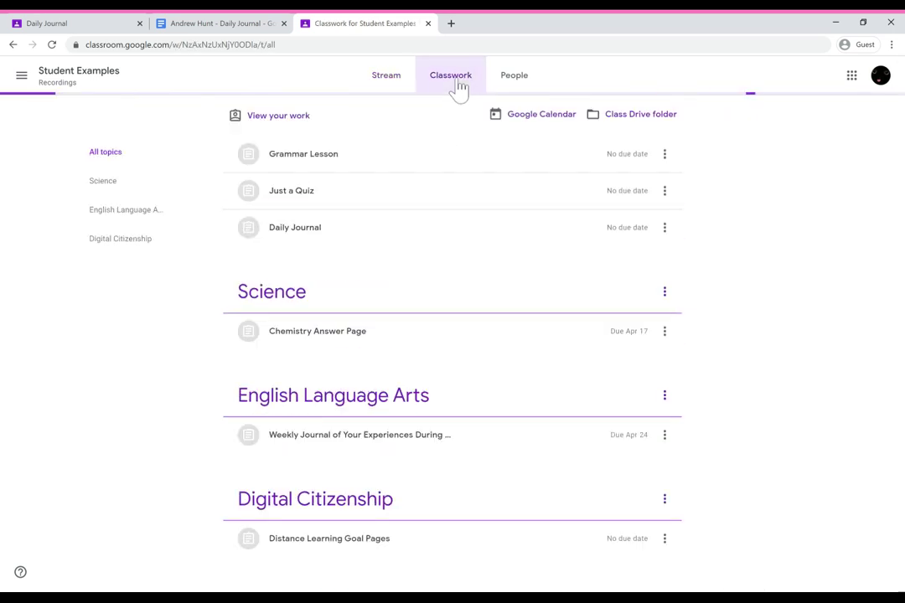
left_click(355, 540)
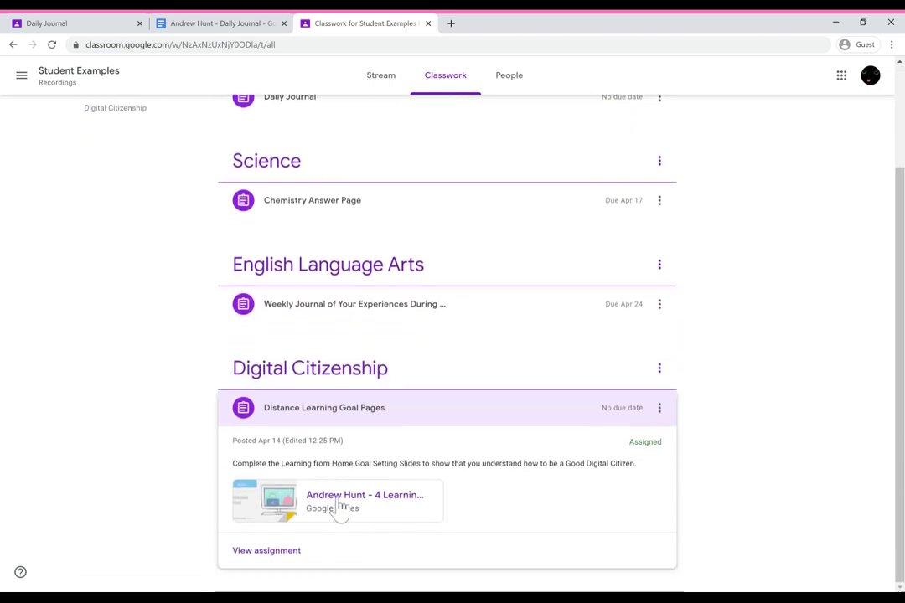
left_click(284, 24)
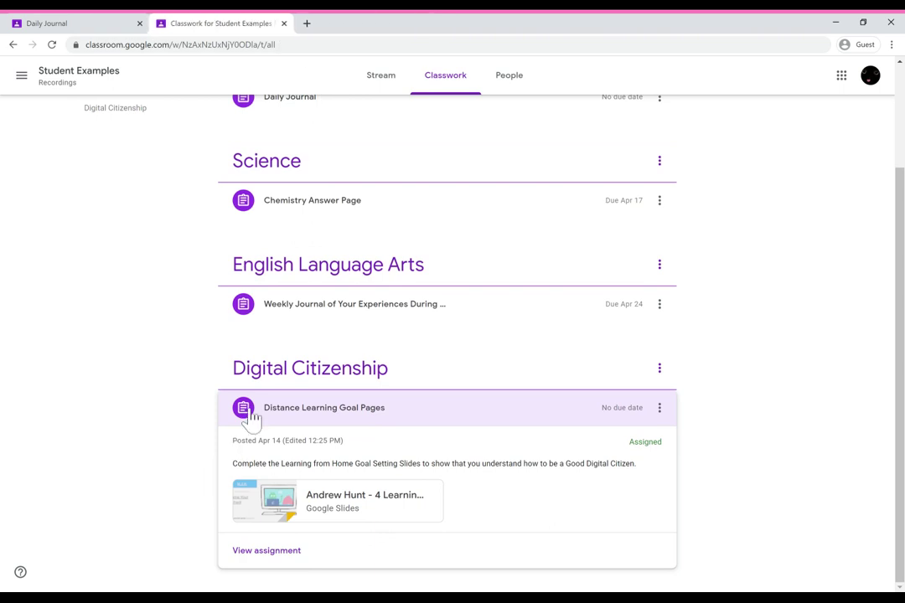
left_click(274, 554)
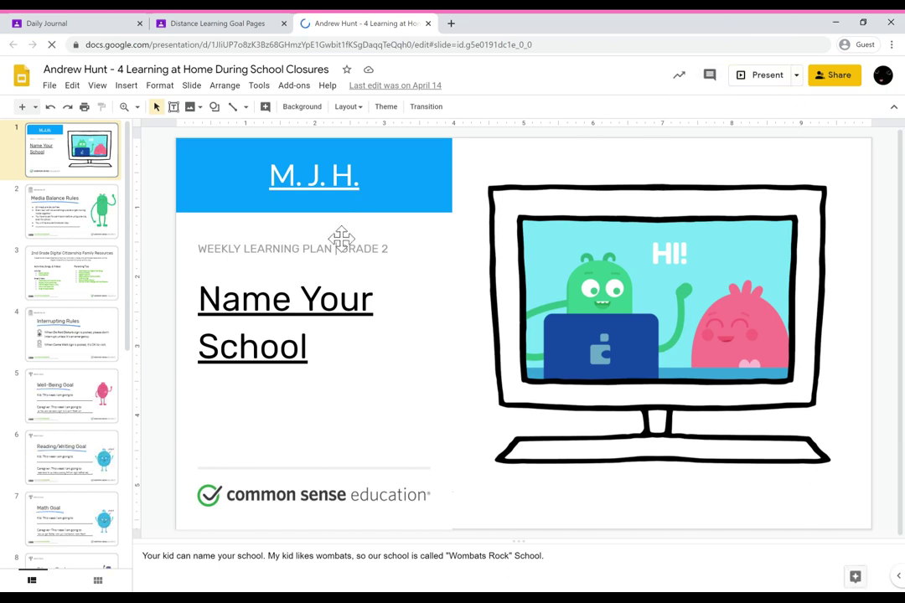
left_click(322, 300)
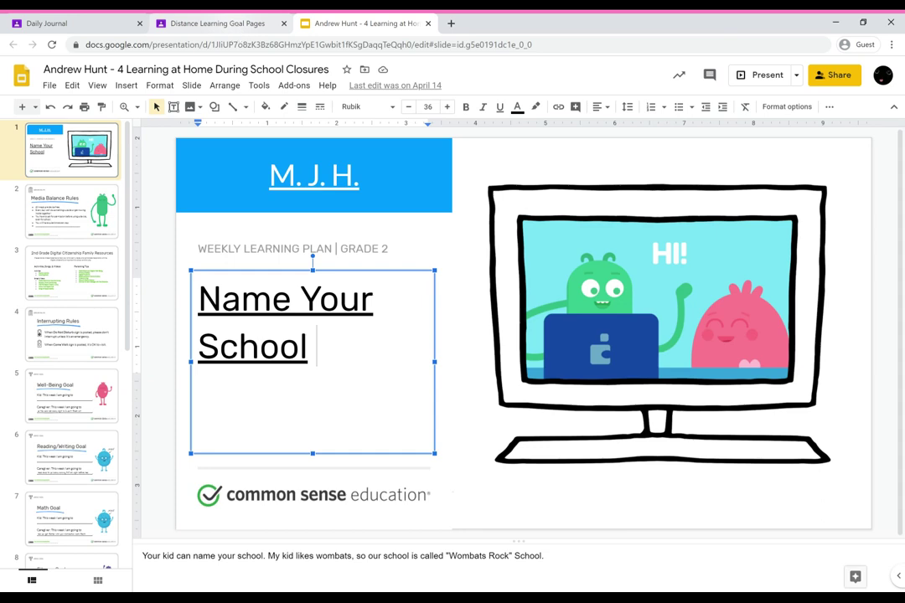
Step: Return to the Distance Learning Goal Pages assignment and turn in its attached Slides presentation
left_click(237, 28)
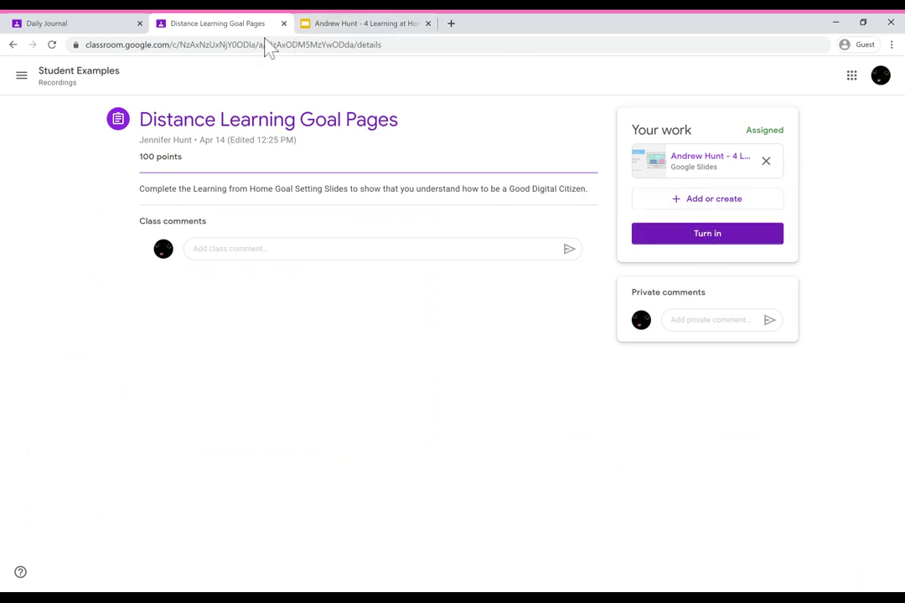
left_click(379, 26)
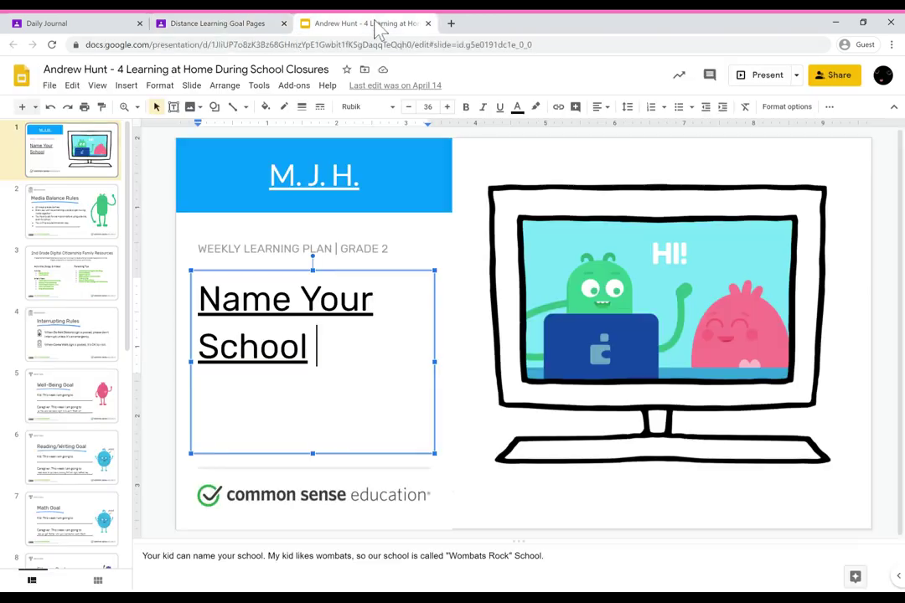
left_click(222, 27)
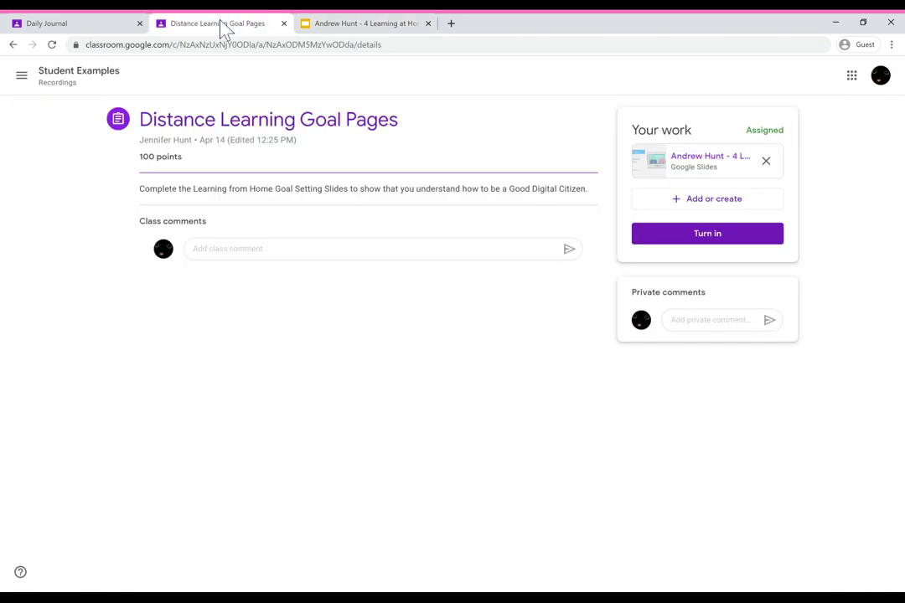
left_click(721, 239)
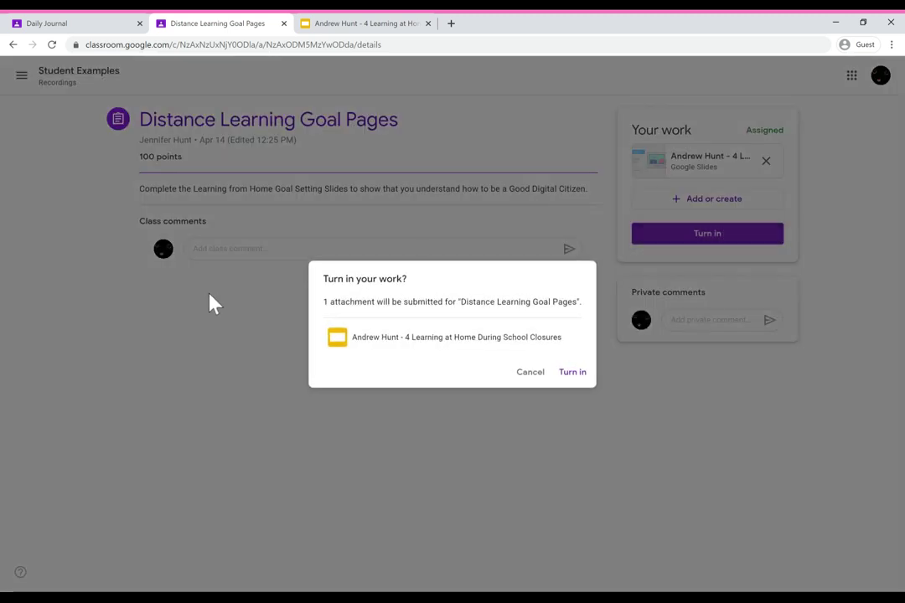
left_click(573, 375)
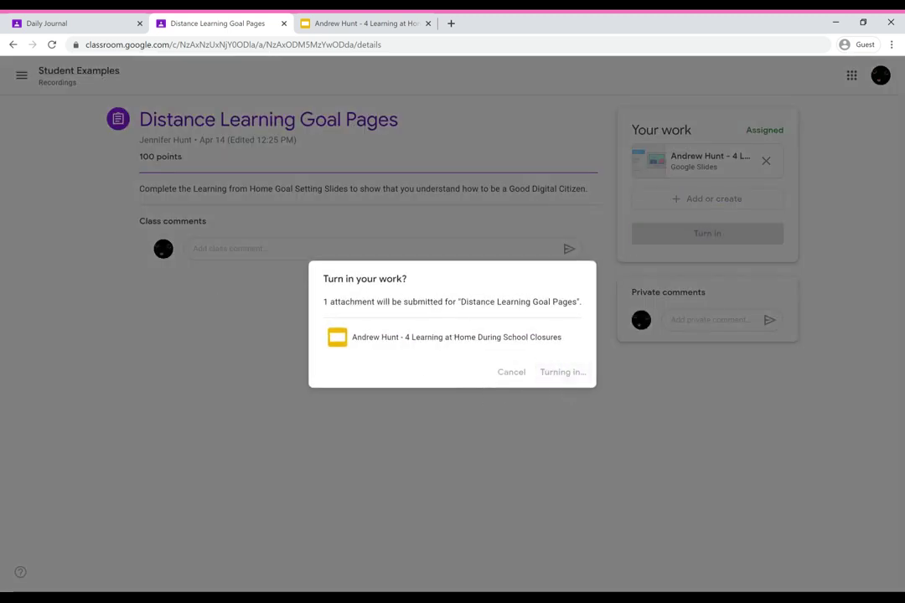